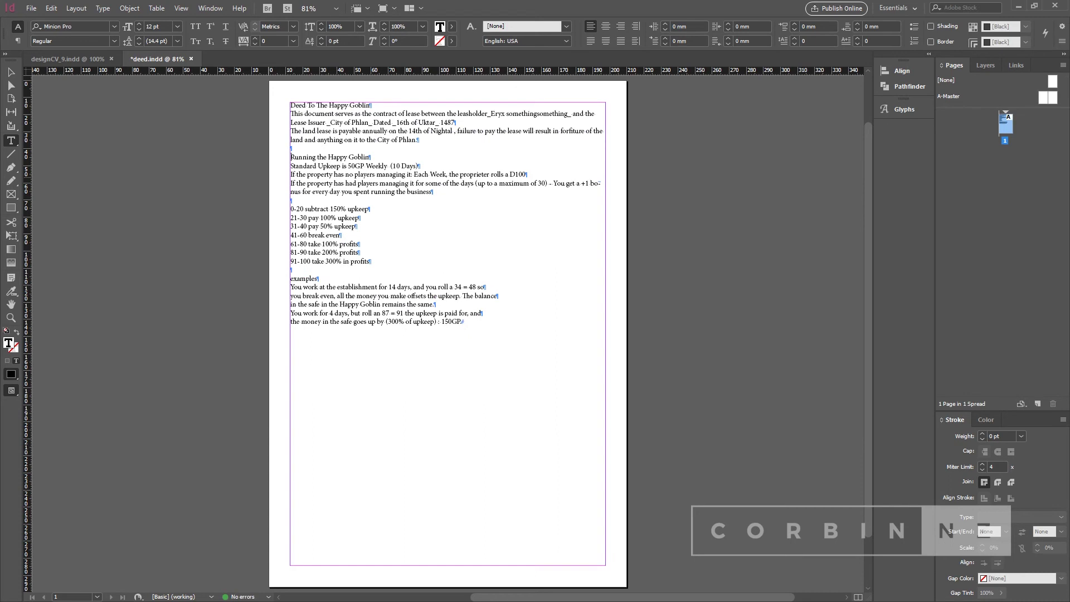
Apply a paragraph style to the selected deed text.
left_click(825, 291)
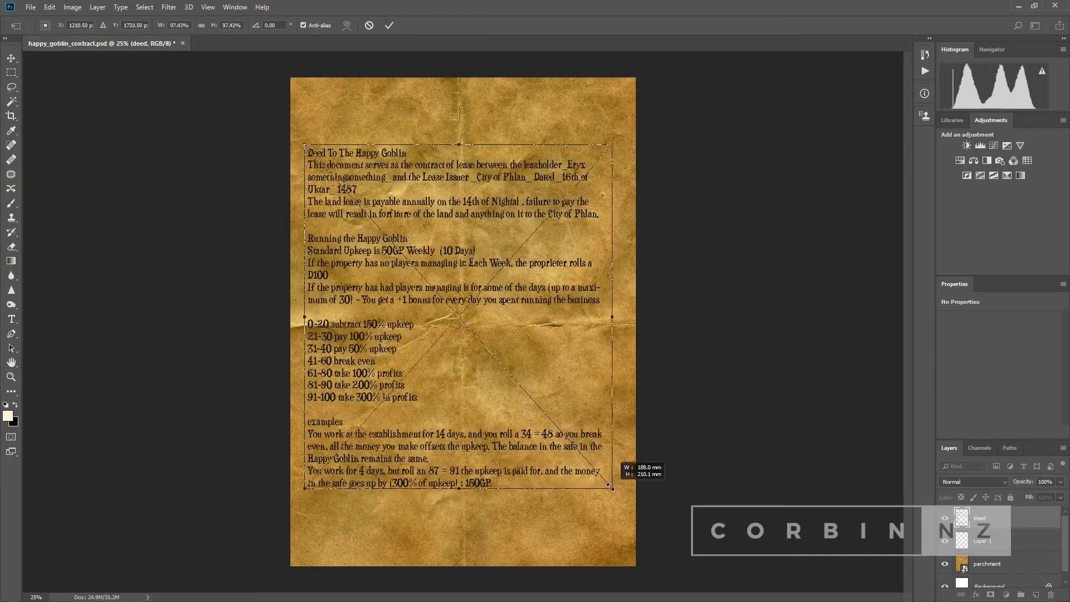
Zoom in on the deed placed over the parchment.
key("z")
left_click(377, 262)
scroll(377, 263, "down", 1)
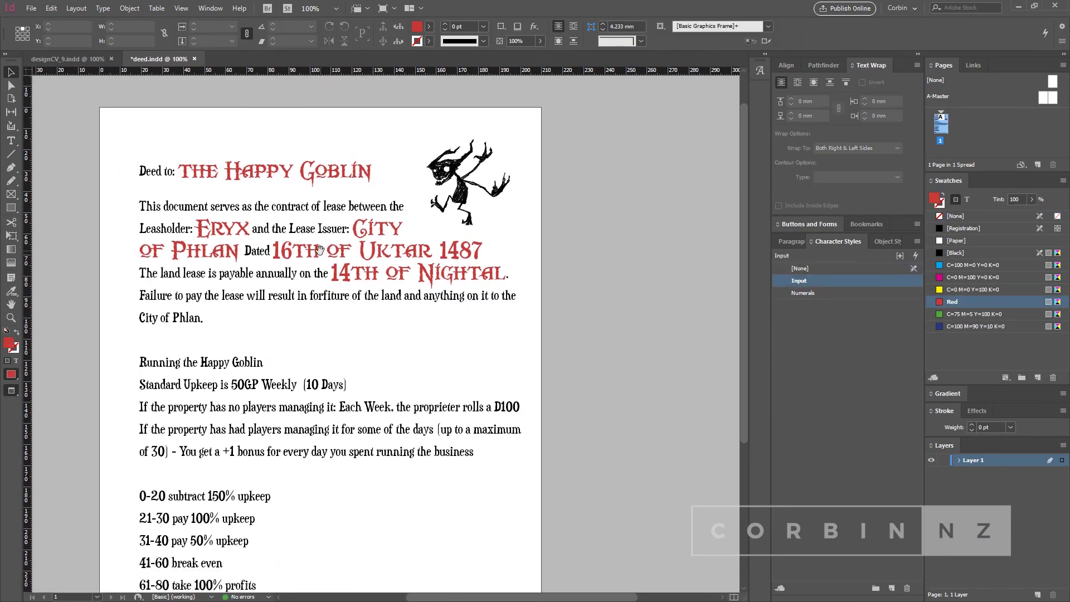
Enter the deed text and bring up the paragraph style's tab stop settings.
double_click(320, 249)
scroll(268, 312, "down", 5)
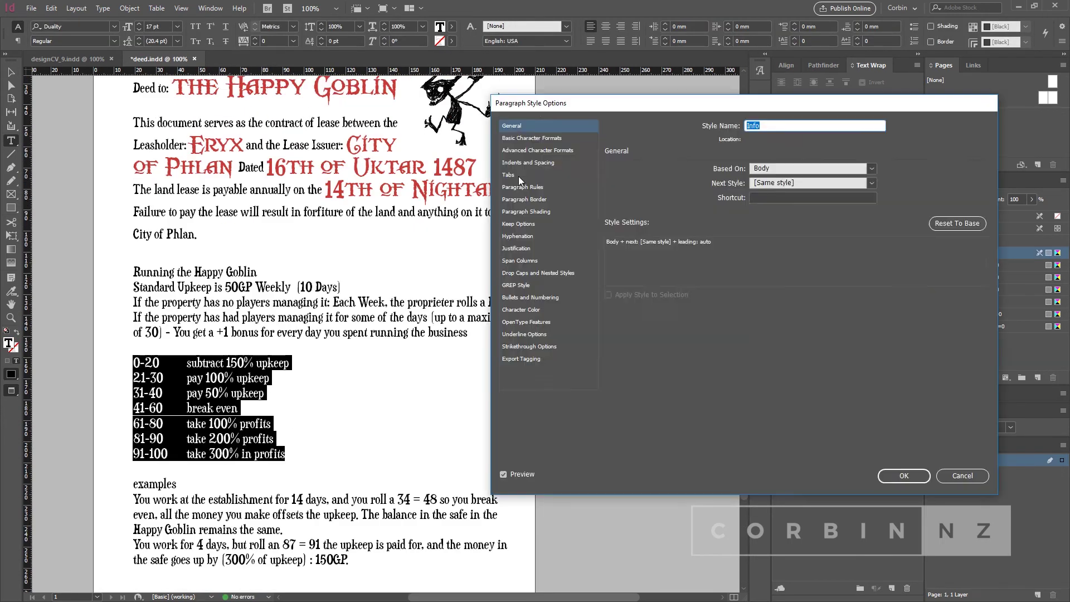
left_click(518, 176)
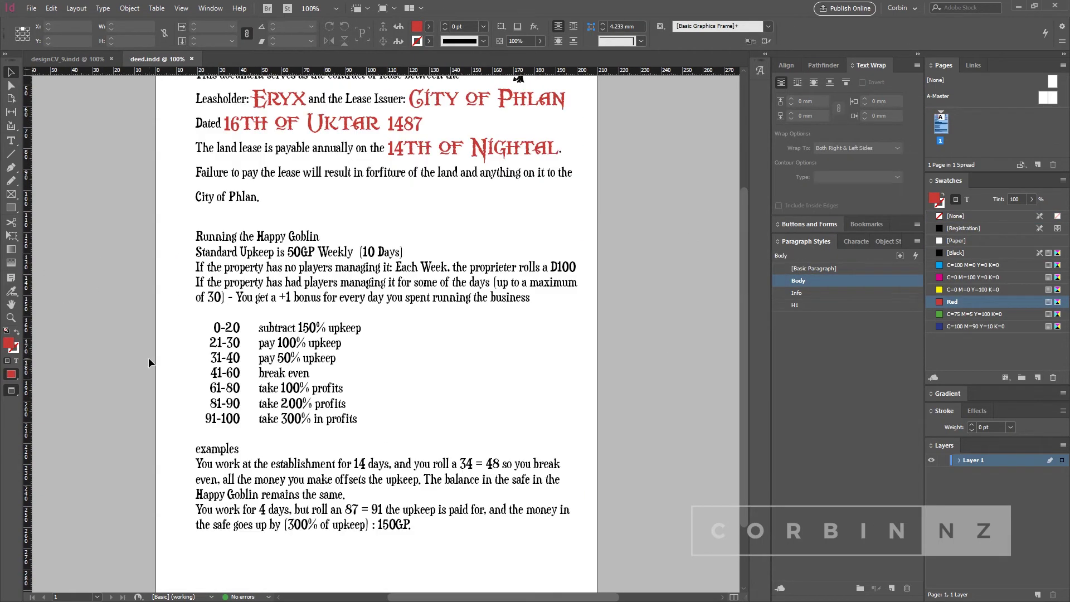
Try BuenaPark JF and Minion Pro as the Info style's font, browsing the font list.
double_click(820, 287)
type("BuenaParkJF")
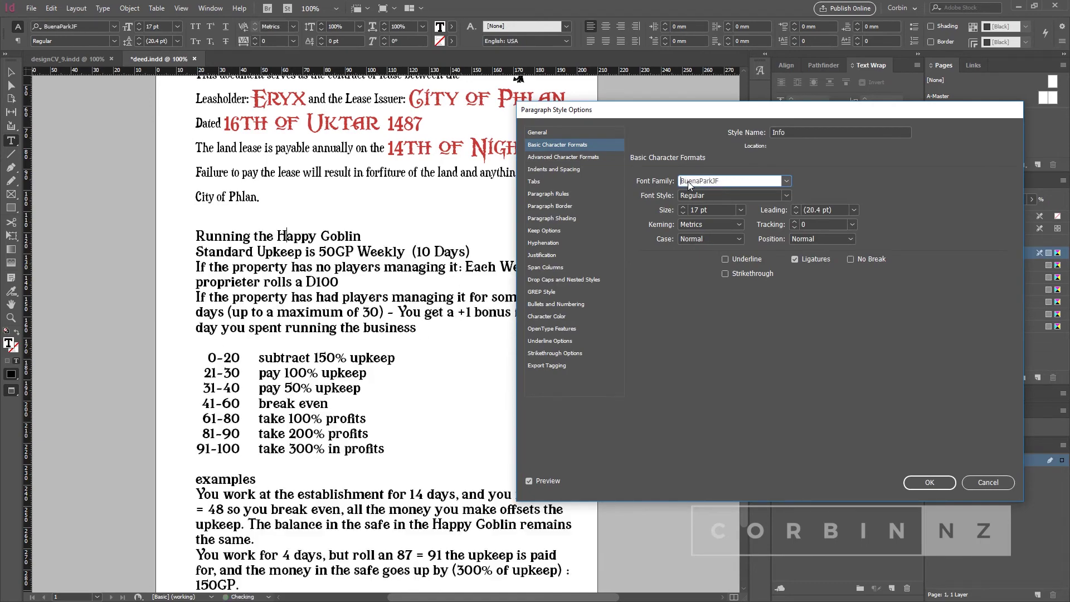
type("Minion Pro")
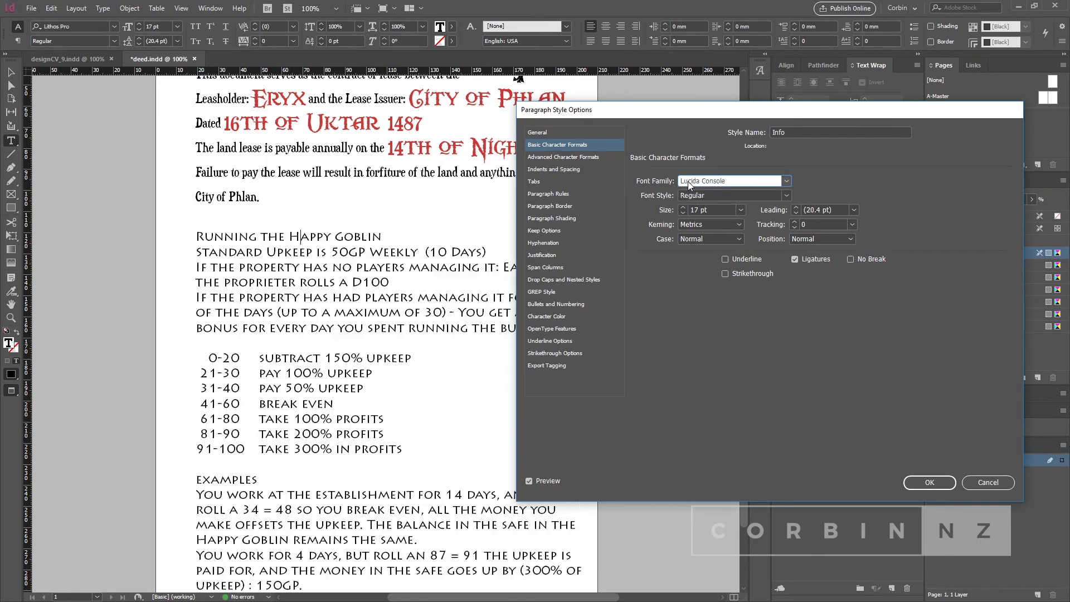
scroll(687, 182, "down", 5)
scroll(688, 182, "down", 5)
scroll(688, 182, "down", 5)
scroll(687, 182, "down", 3)
scroll(688, 181, "down", 1)
scroll(688, 182, "down", 2)
scroll(687, 182, "down", 1)
scroll(688, 181, "down", 2)
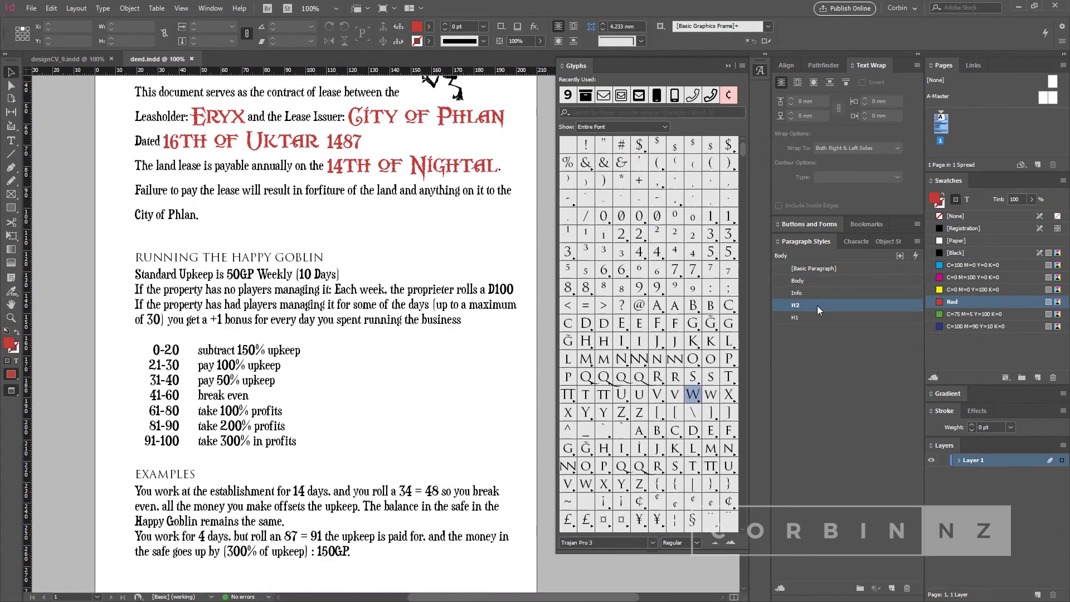
Bring up the H2 heading style's settings to revise its character formats.
double_click(817, 306)
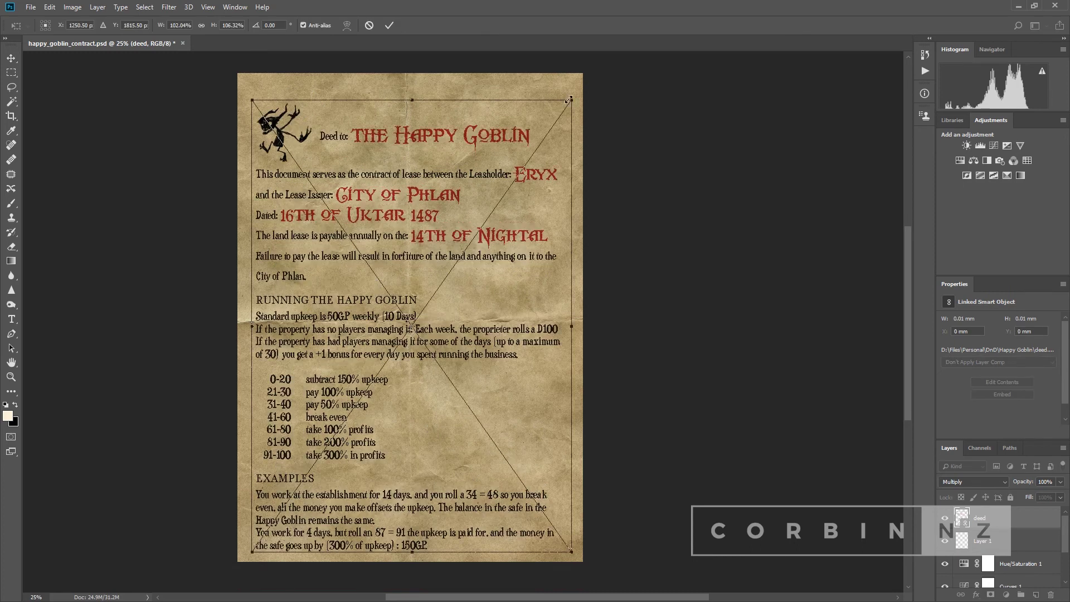
Resize the placed deed by its corner handle to fit the parchment.
left_click_drag(257, 543, 262, 535)
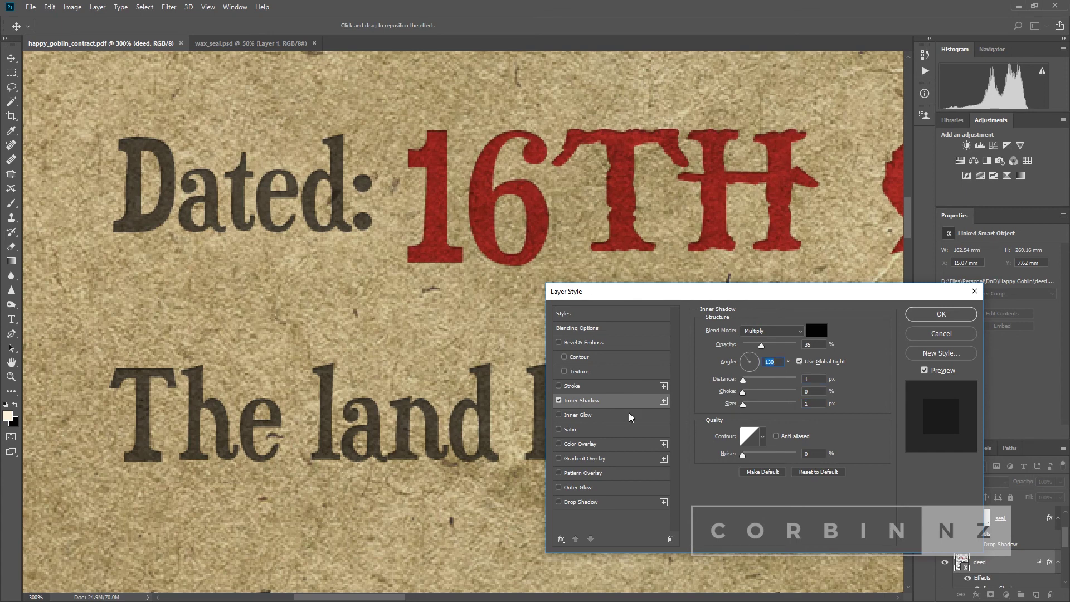
Enable a soft Outer Glow on the deed layer's Layer Style.
left_click(613, 486)
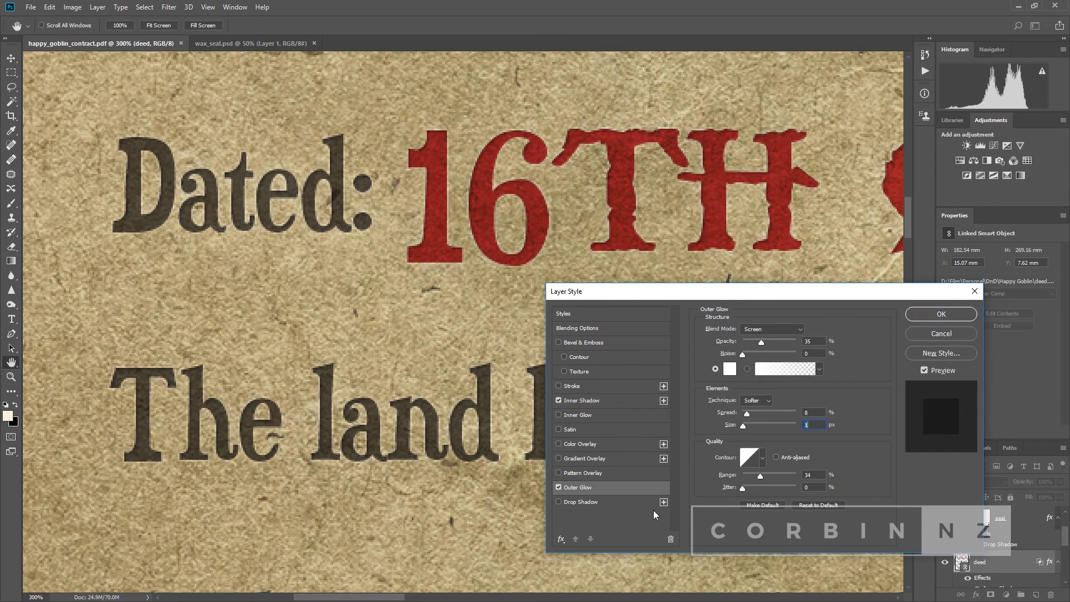